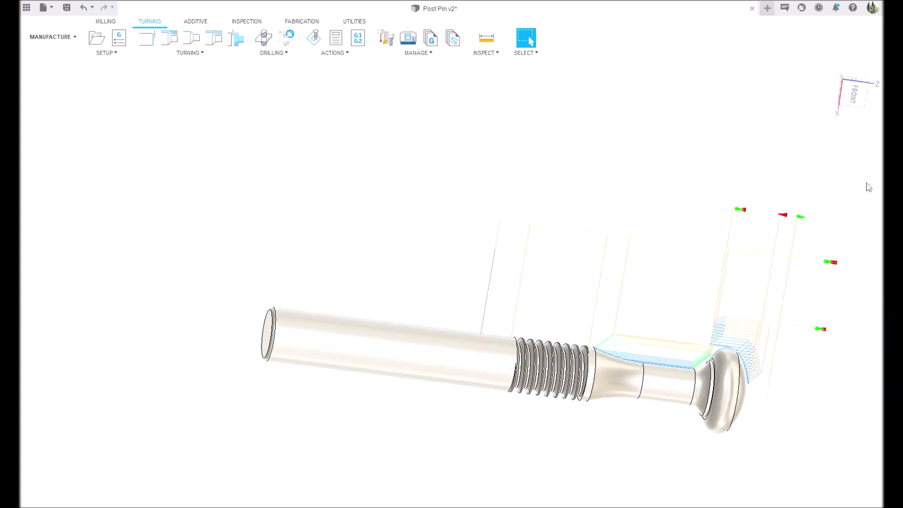
Snap to the ViewCube's FRONT face and zoom out slightly on the pin and toolpaths
click(856, 97)
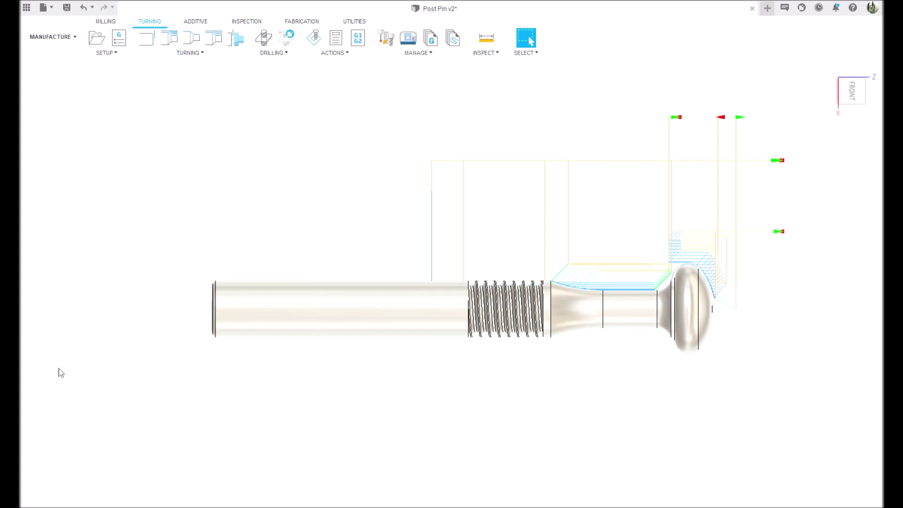
scroll(399, 320, down, 2)
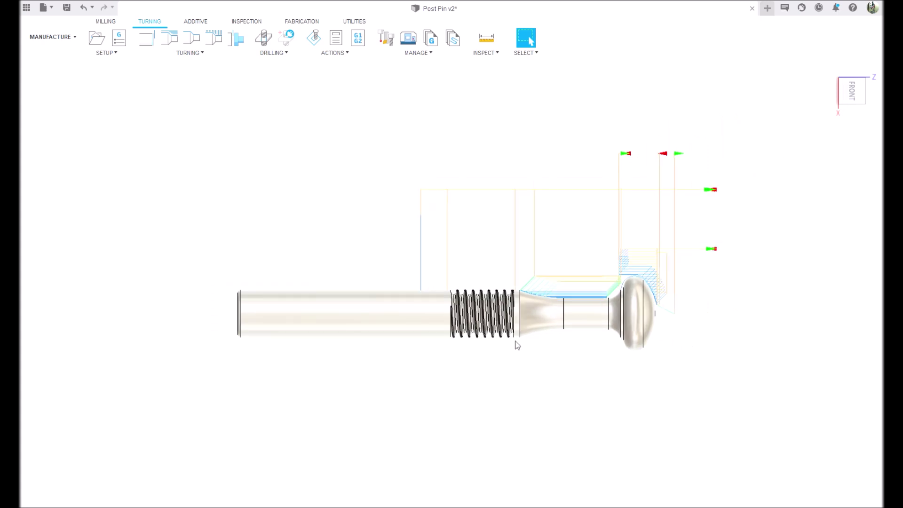
scroll(429, 365, up, 3)
scroll(395, 352, down, 2)
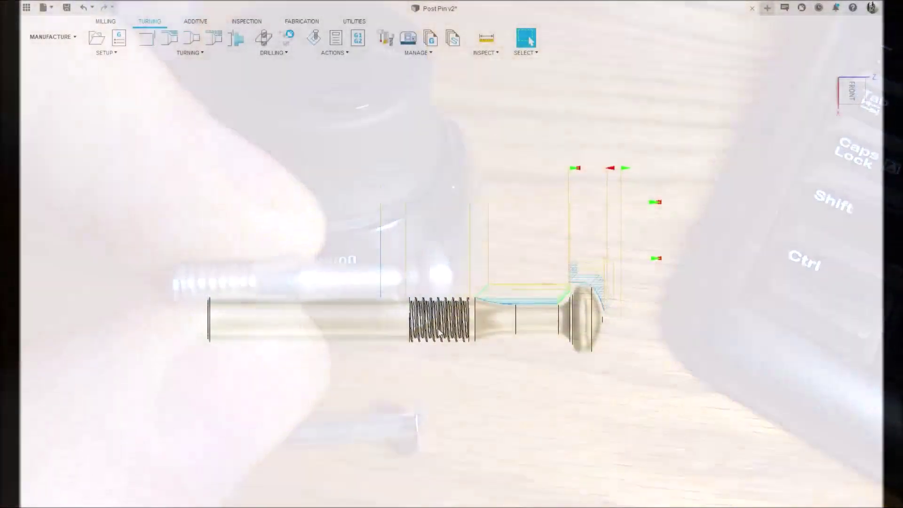
scroll(439, 331, up, 3)
scroll(470, 332, down, 2)
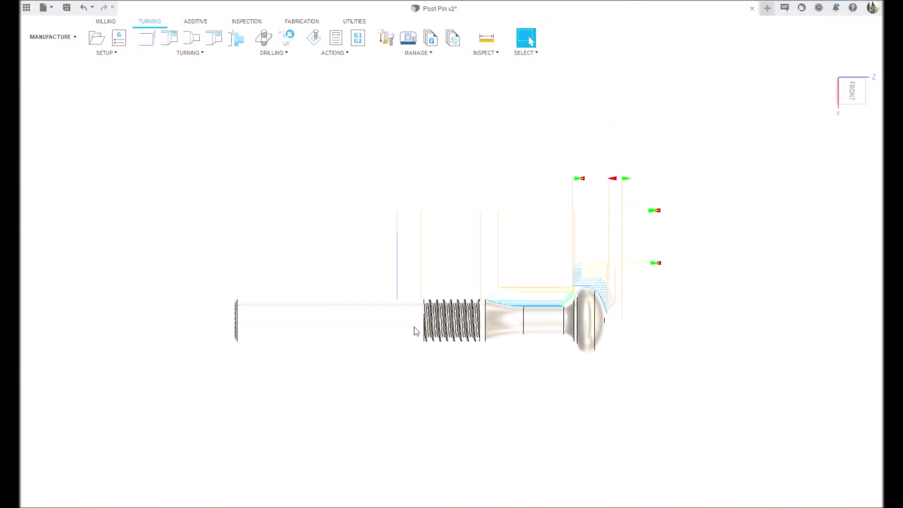
scroll(414, 329, up, 3)
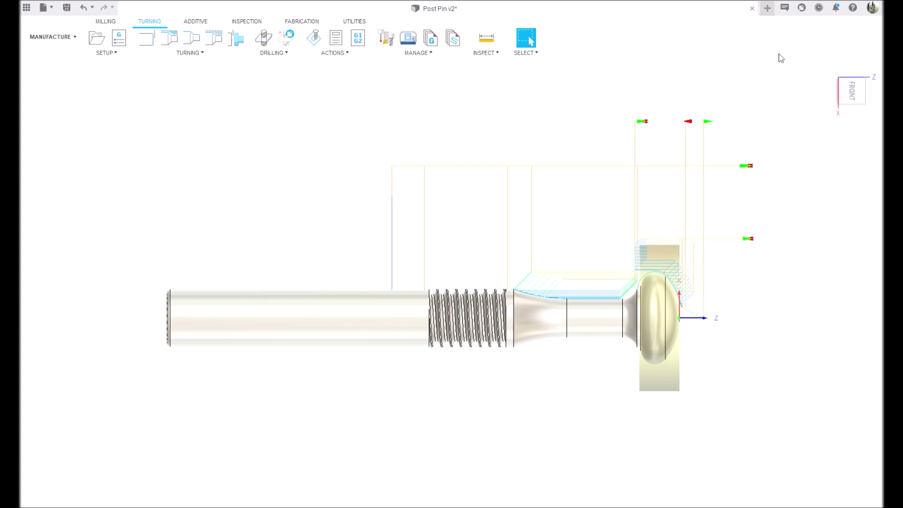
Turn to the part's left side, fit everything with F6, and zoom to inspect it
mouse_move(855, 73)
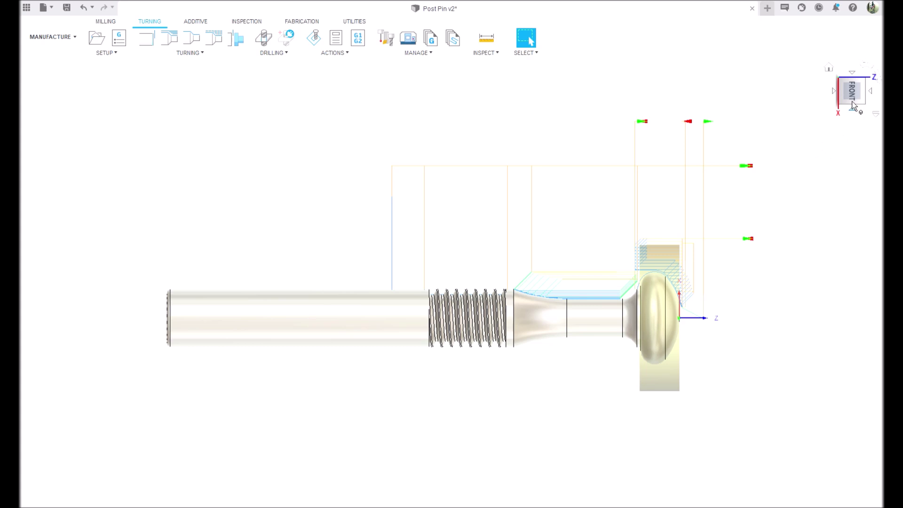
click(855, 73)
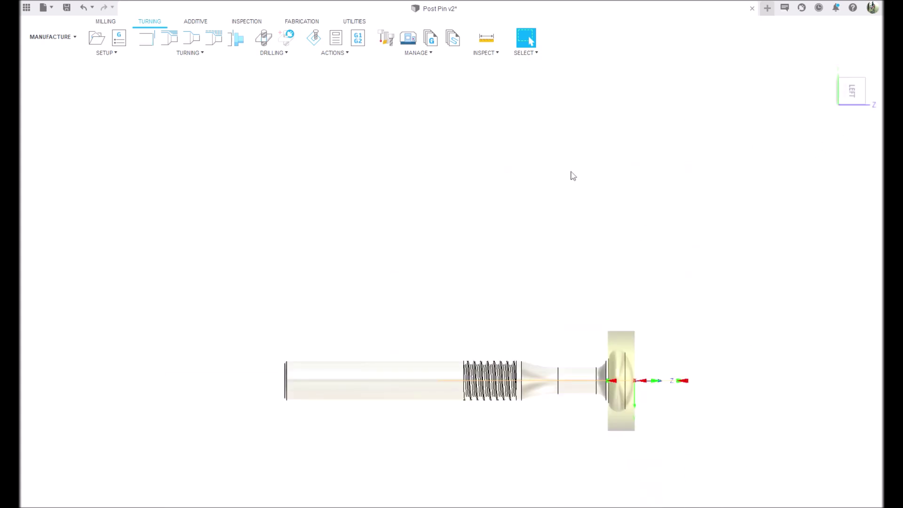
key(F6)
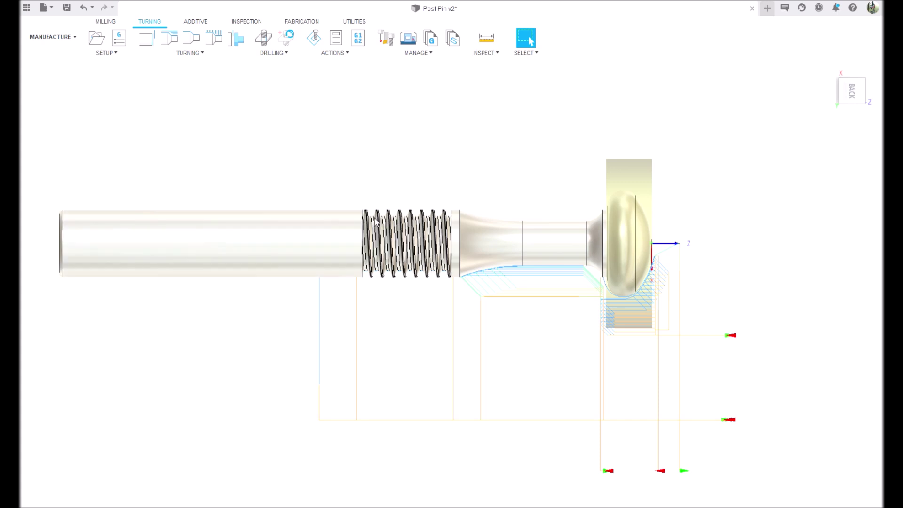
scroll(506, 341, down, 3)
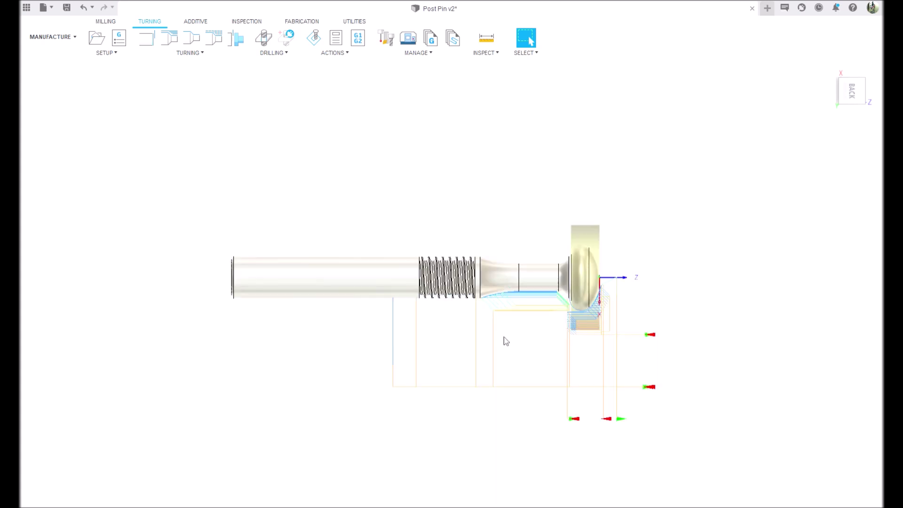
scroll(505, 341, up, 2)
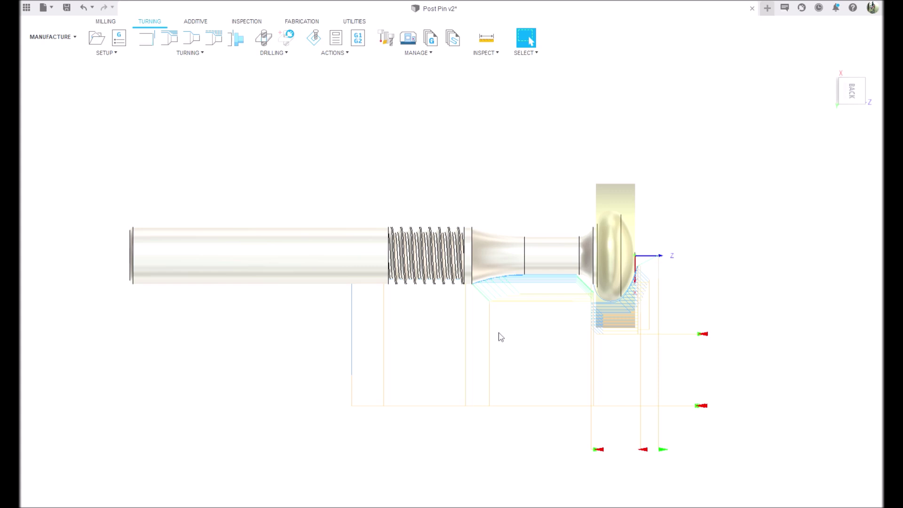
scroll(470, 289, down, 3)
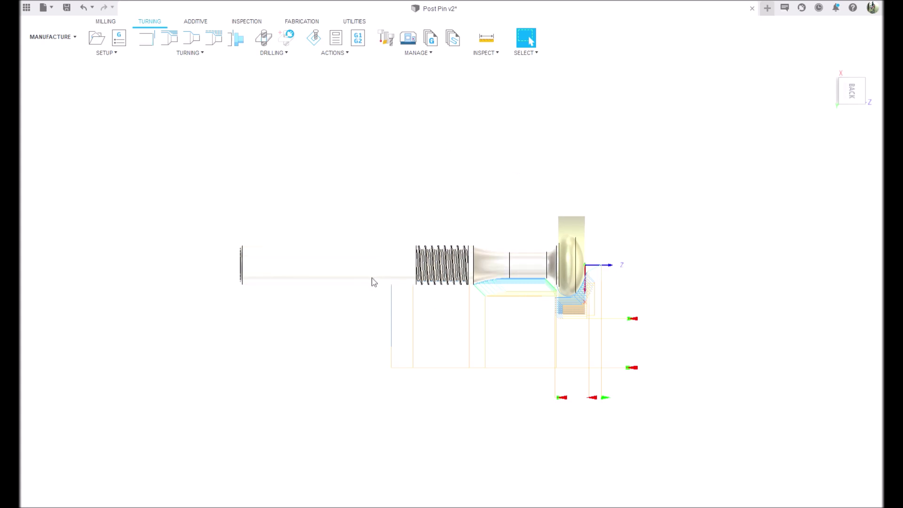
scroll(342, 305, up, 2)
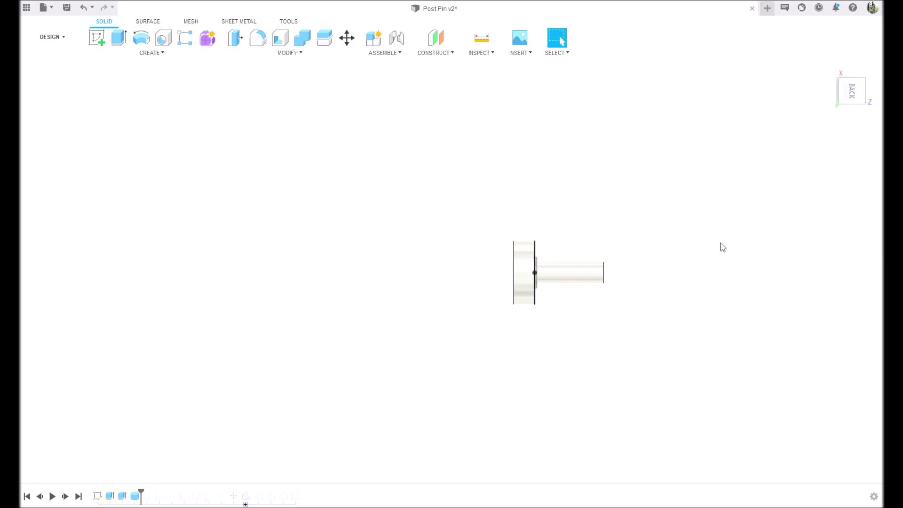
Step the timeline forward through shaft extension, domed head, thread, neck taper, groove and head edge
shift+middle_drag(723, 247, 348, 425)
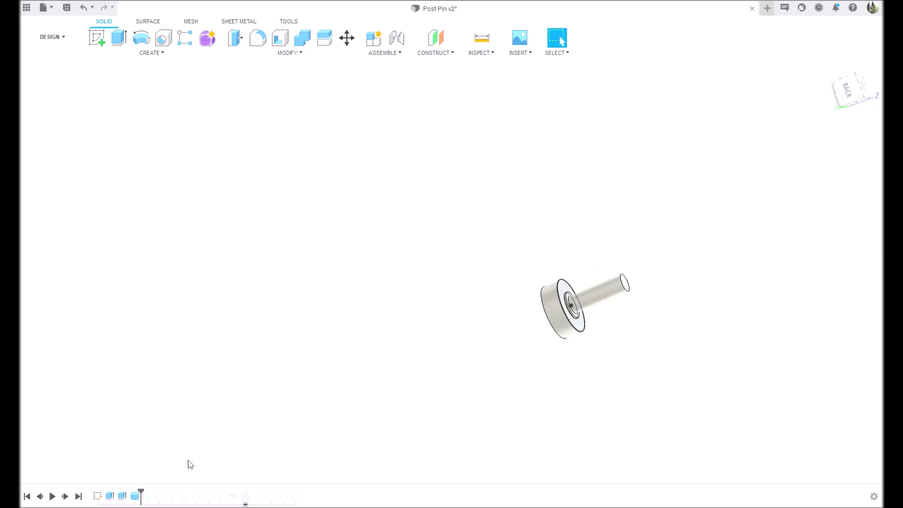
click(66, 496)
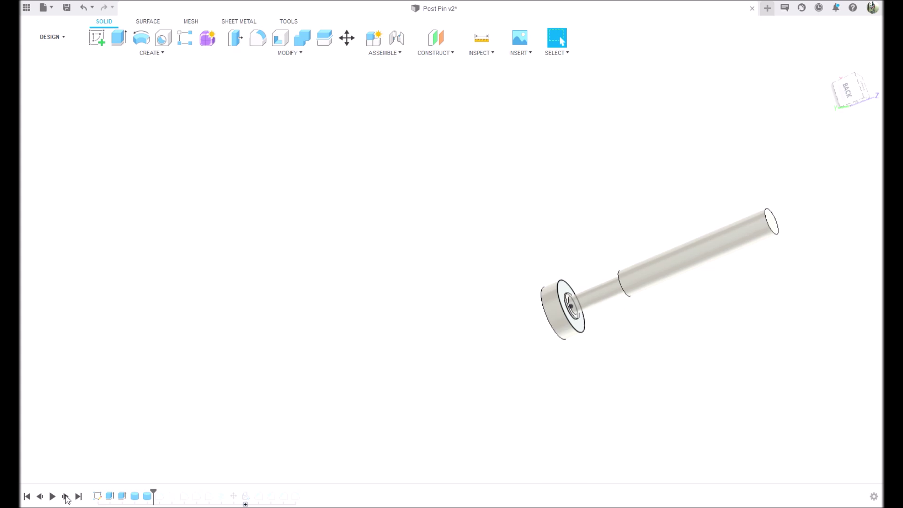
click(65, 497)
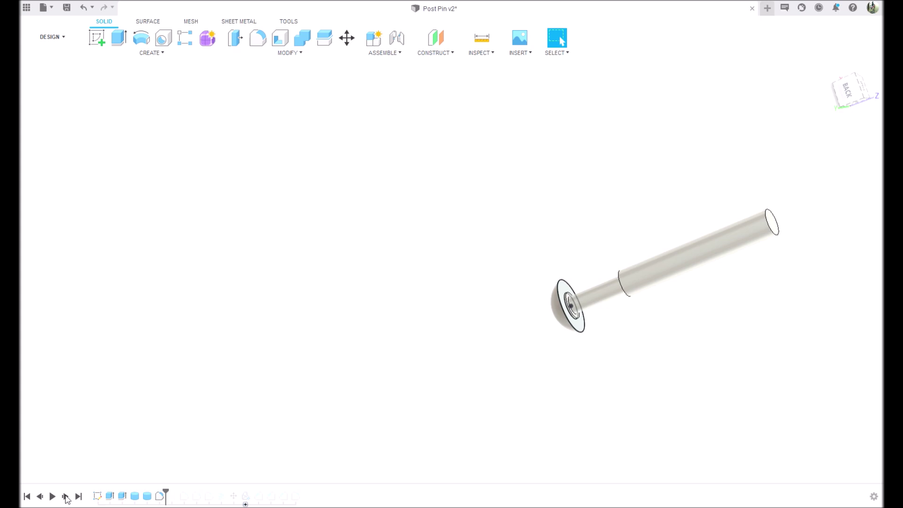
click(65, 496)
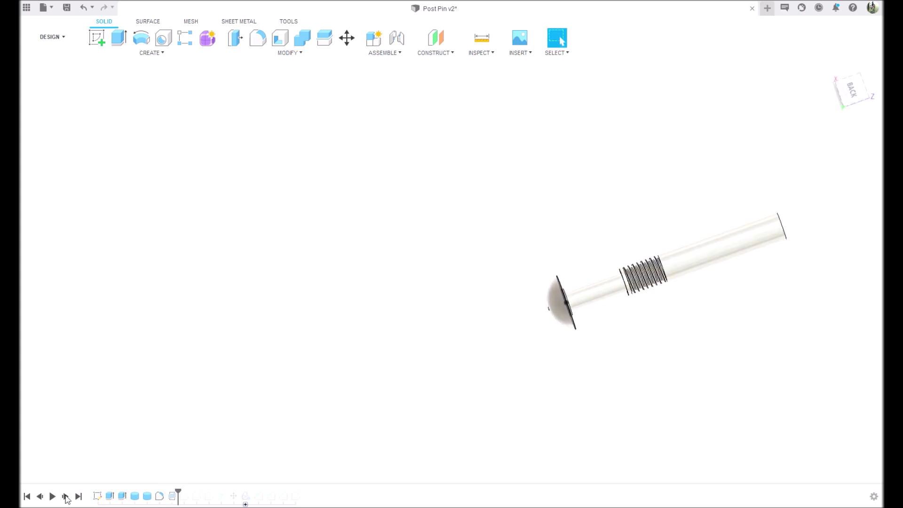
click(67, 498)
click(66, 498)
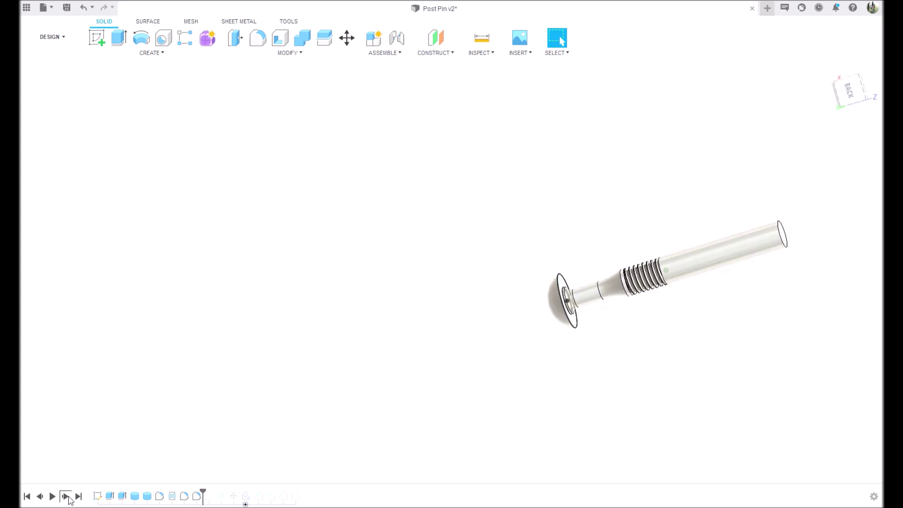
click(69, 496)
click(66, 496)
click(68, 497)
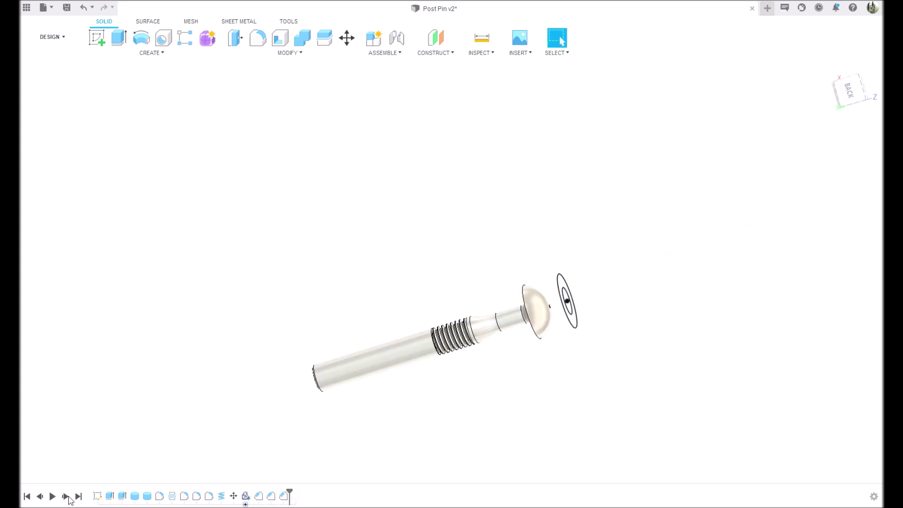
click(67, 497)
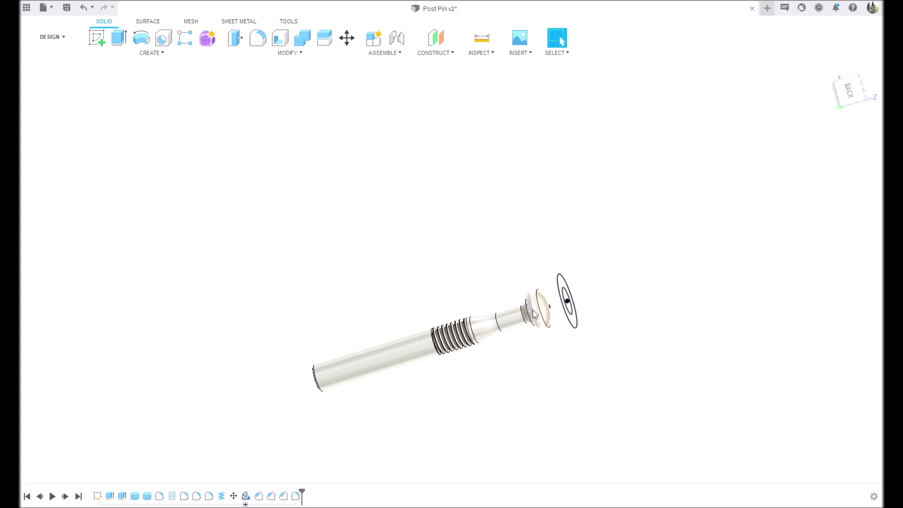
mouse_move(545, 306)
shift+middle_down()
mouse_move(222, 307)
mouse_move(56, 69)
shift+middle_up()
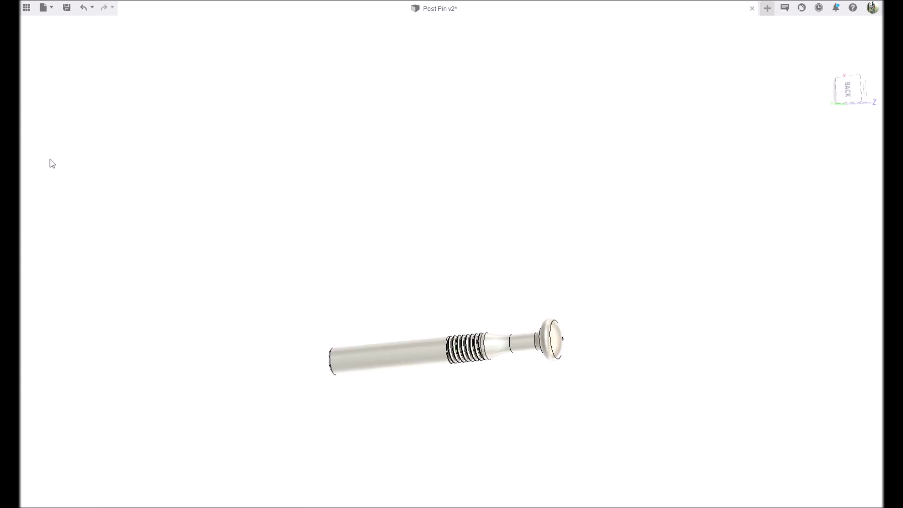
View the pin, stock and toolpaths from the ViewCube's BACK face, zooming in to inspect the domed head
click(847, 90)
scroll(554, 256, down, 1)
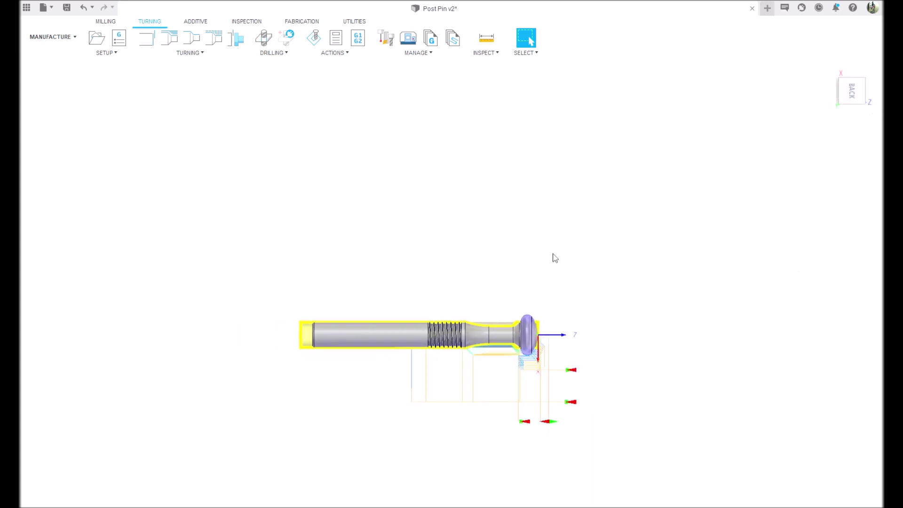
scroll(425, 383, up, 1)
scroll(591, 269, down, 2)
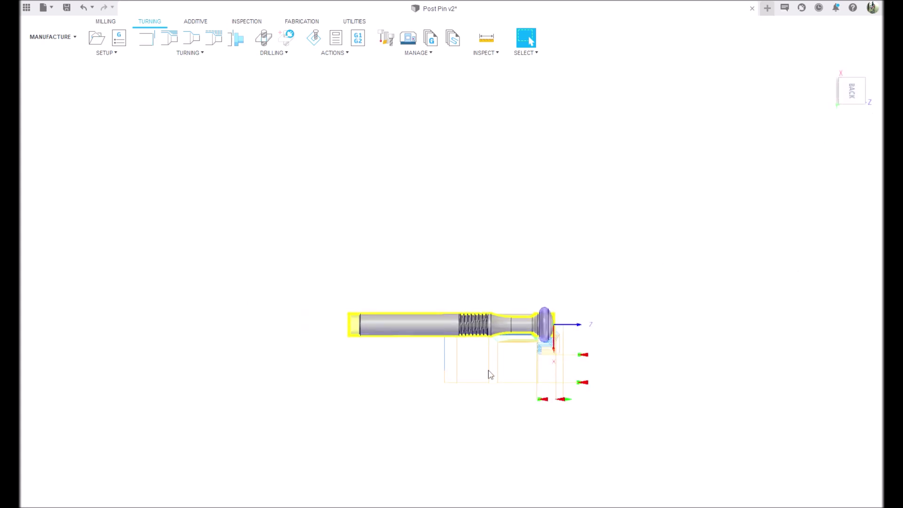
scroll(491, 371, up, 3)
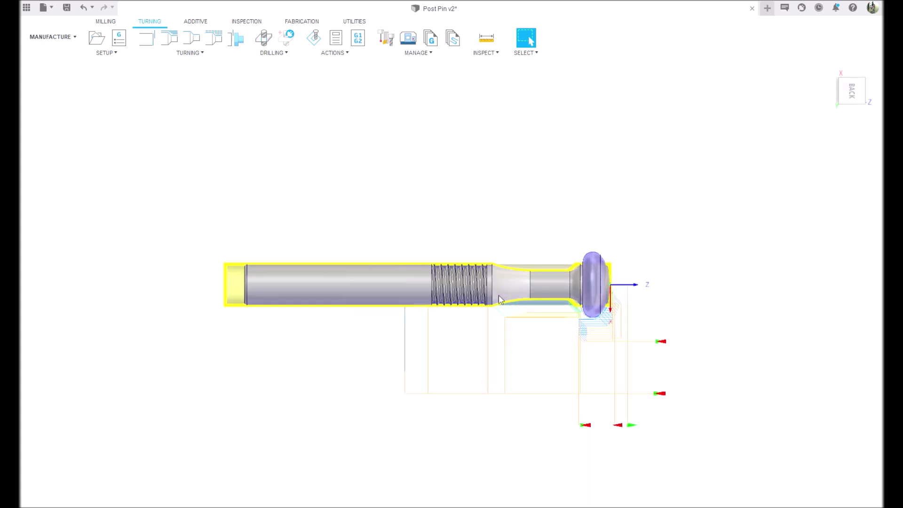
scroll(541, 272, up, 2)
scroll(543, 272, down, 1)
scroll(545, 270, down, 2)
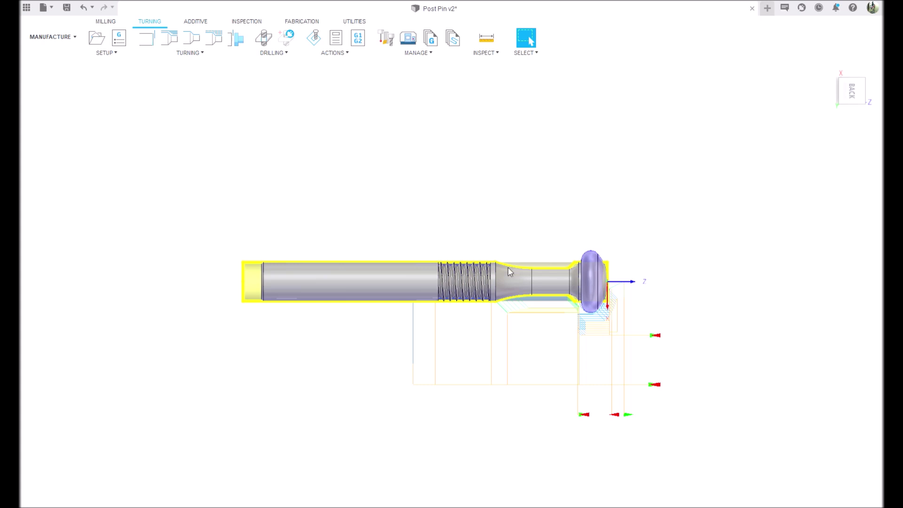
scroll(373, 301, down, 1)
scroll(369, 306, up, 3)
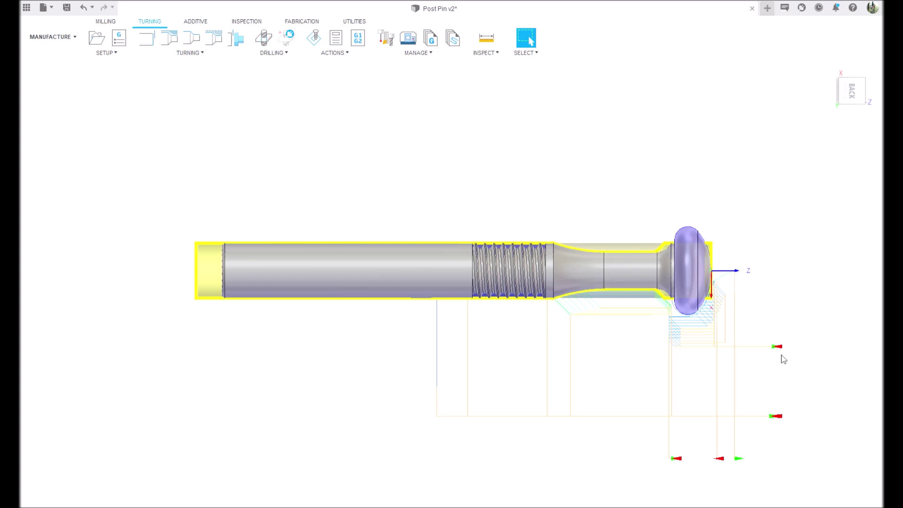
scroll(746, 339, up, 3)
scroll(706, 329, down, 3)
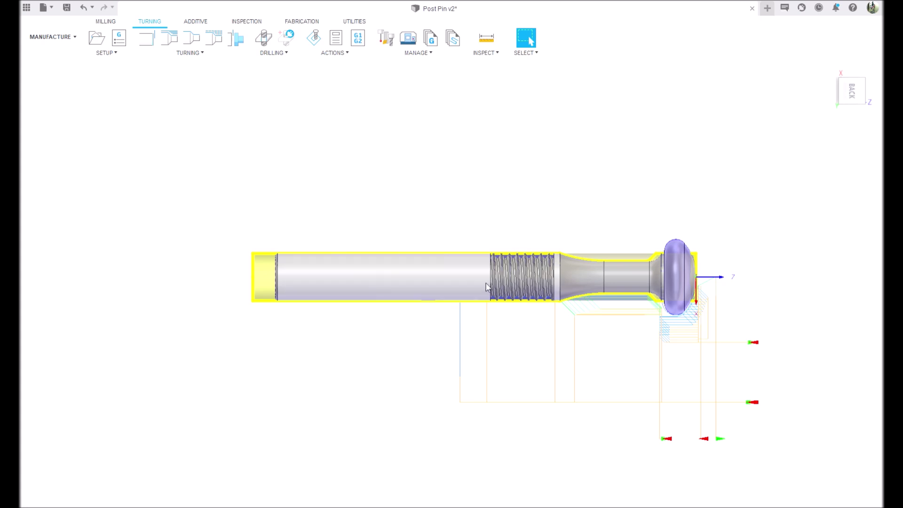
scroll(517, 361, down, 1)
scroll(576, 333, up, 2)
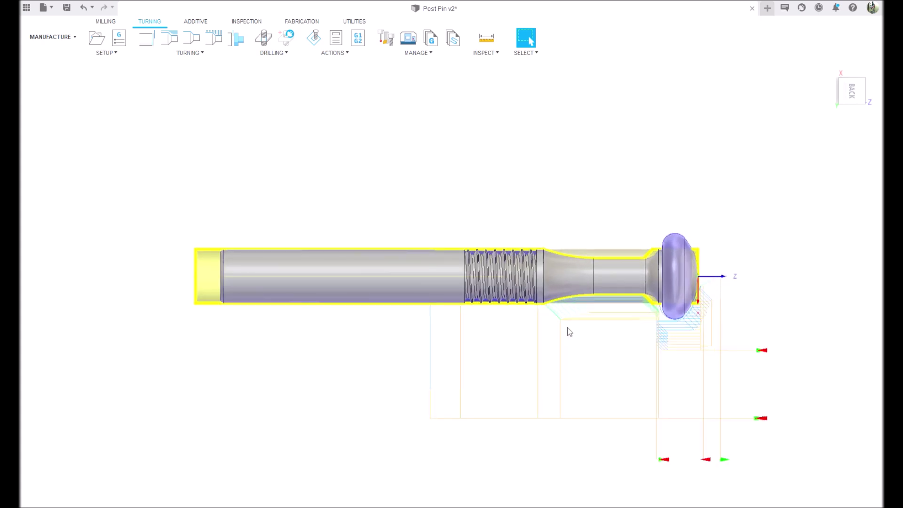